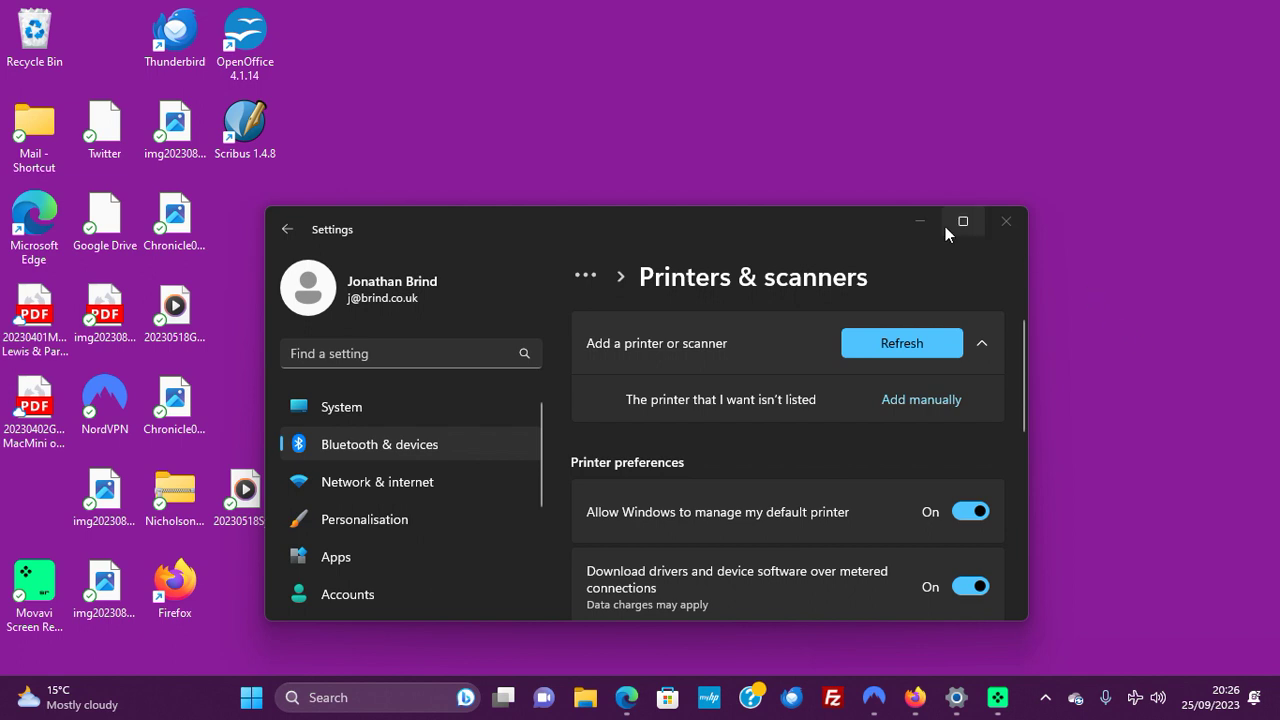
- Move the Settings window lower, retry adding an unlisted printer manually, then refresh the printer scan
{"action": "mouse_move", "coordinate": [786, 218]}
{"action": "left_mouse_down"}
{"action": "mouse_move", "coordinate": [808, 291]}
{"action": "mouse_move", "coordinate": [797, 315]}
{"action": "mouse_move", "coordinate": [784, 243]}
{"action": "mouse_move", "coordinate": [813, 143]}
{"action": "left_mouse_up"}
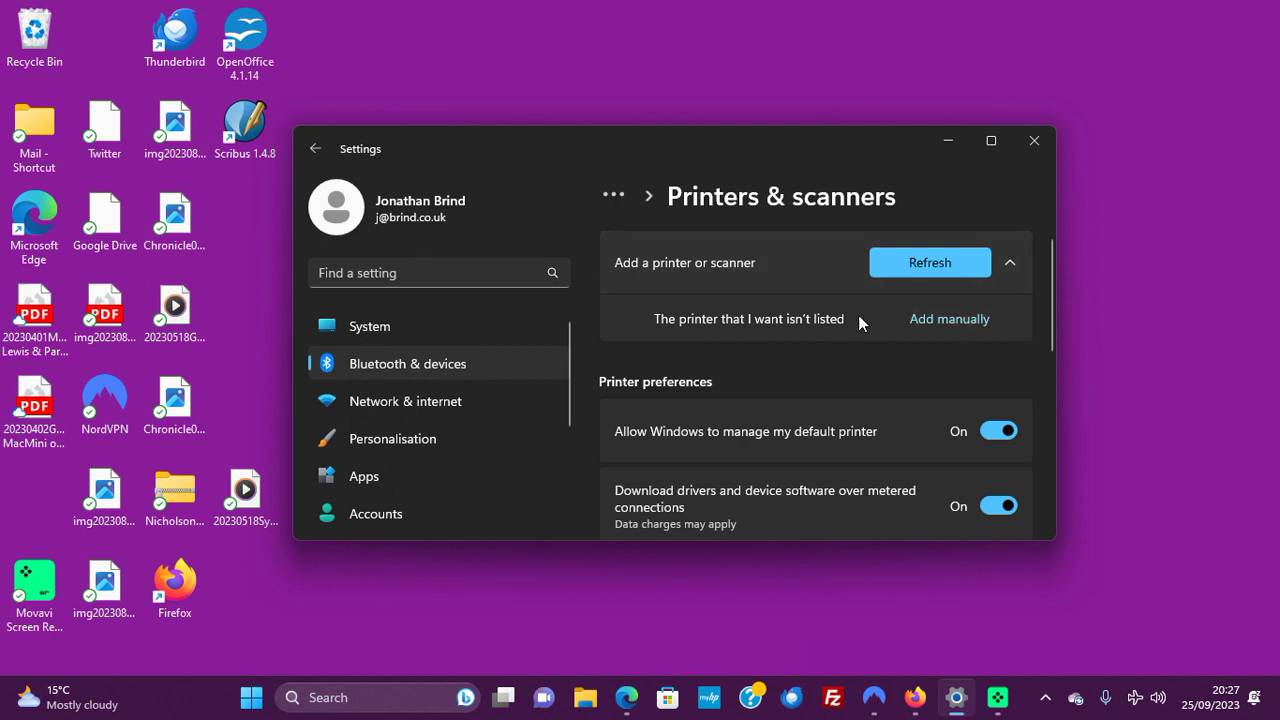
{"action": "left_click", "coordinate": [937, 316]}
{"action": "left_click", "coordinate": [937, 318]}
{"action": "left_click", "coordinate": [937, 318]}
{"action": "left_click", "coordinate": [937, 318]}
{"action": "left_click", "coordinate": [930, 256]}
{"action": "left_click", "coordinate": [390, 268]}
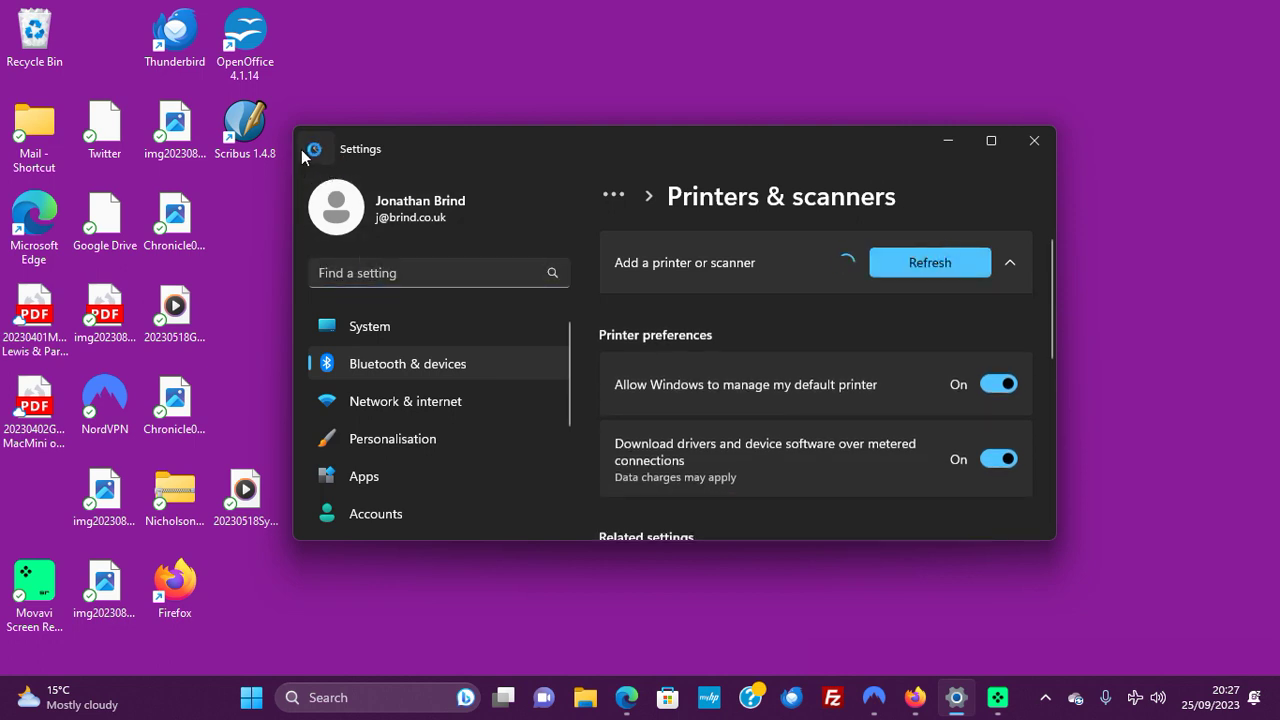
- Return to the Printers & scanners page by searching 'printer' in Settings
{"action": "left_click", "coordinate": [306, 149]}
{"action": "left_click", "coordinate": [379, 266]}
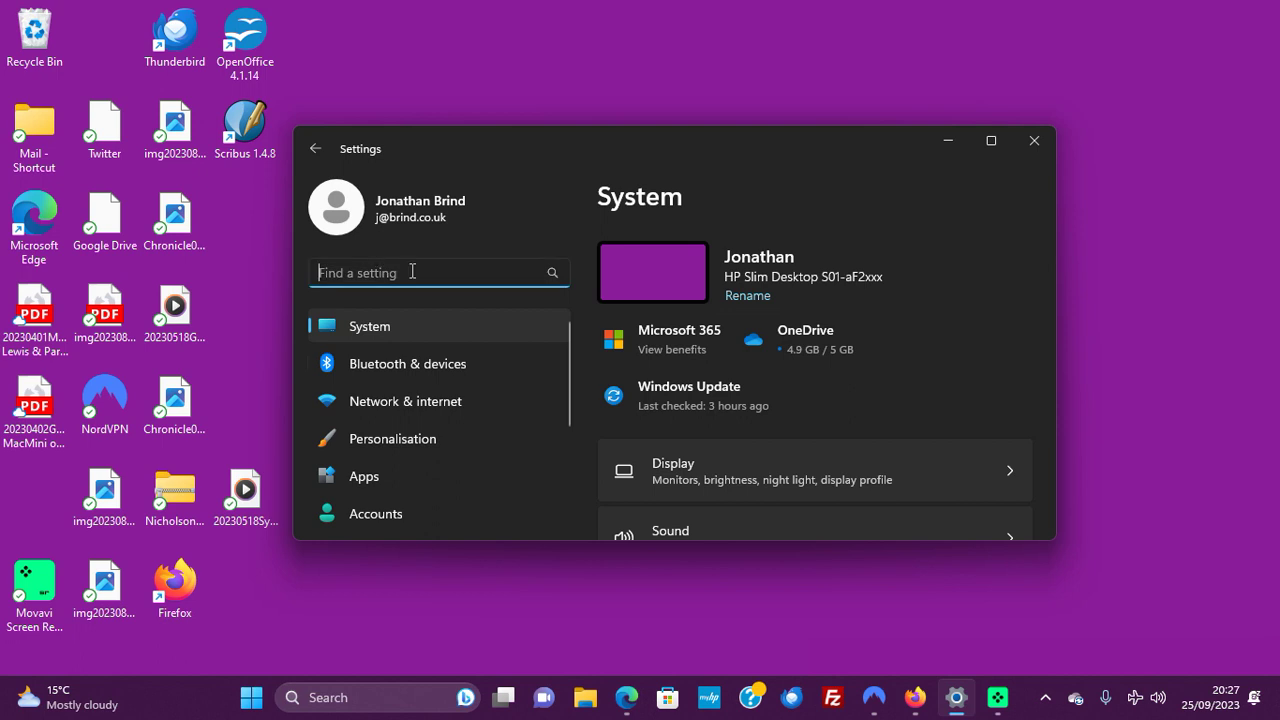
{"action": "type", "text": "printer"}
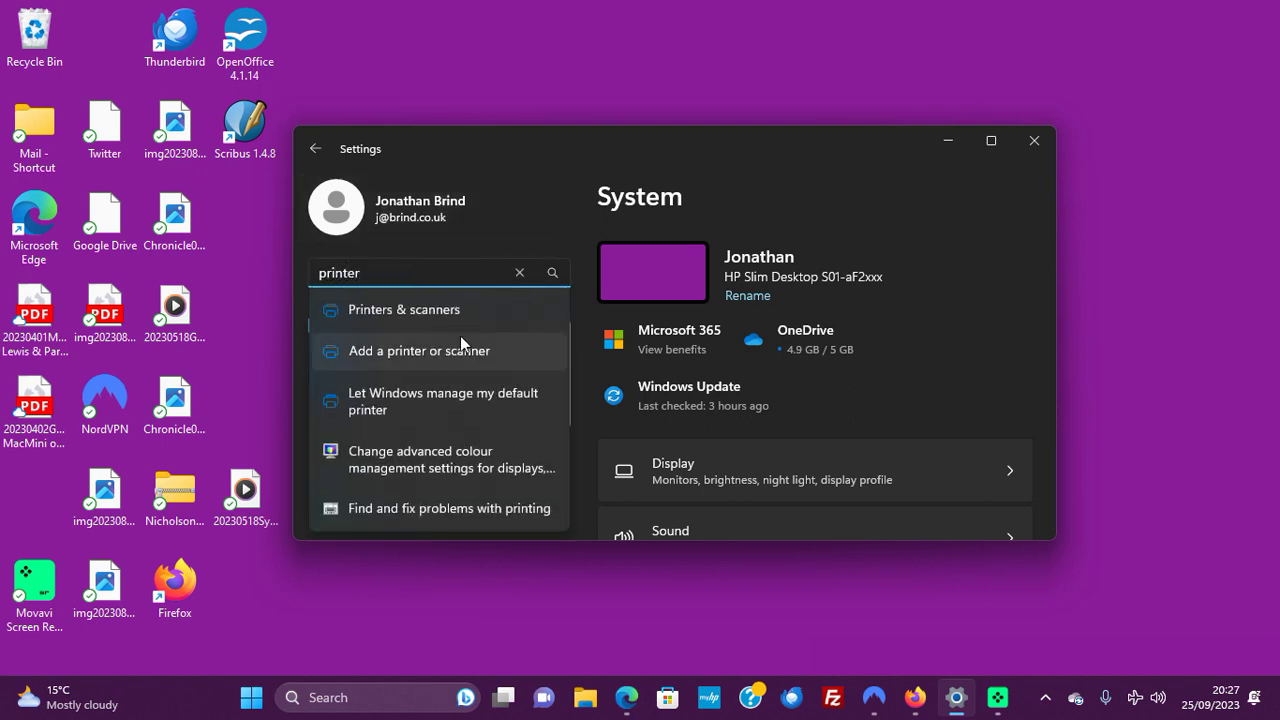
{"action": "left_click", "coordinate": [457, 308]}
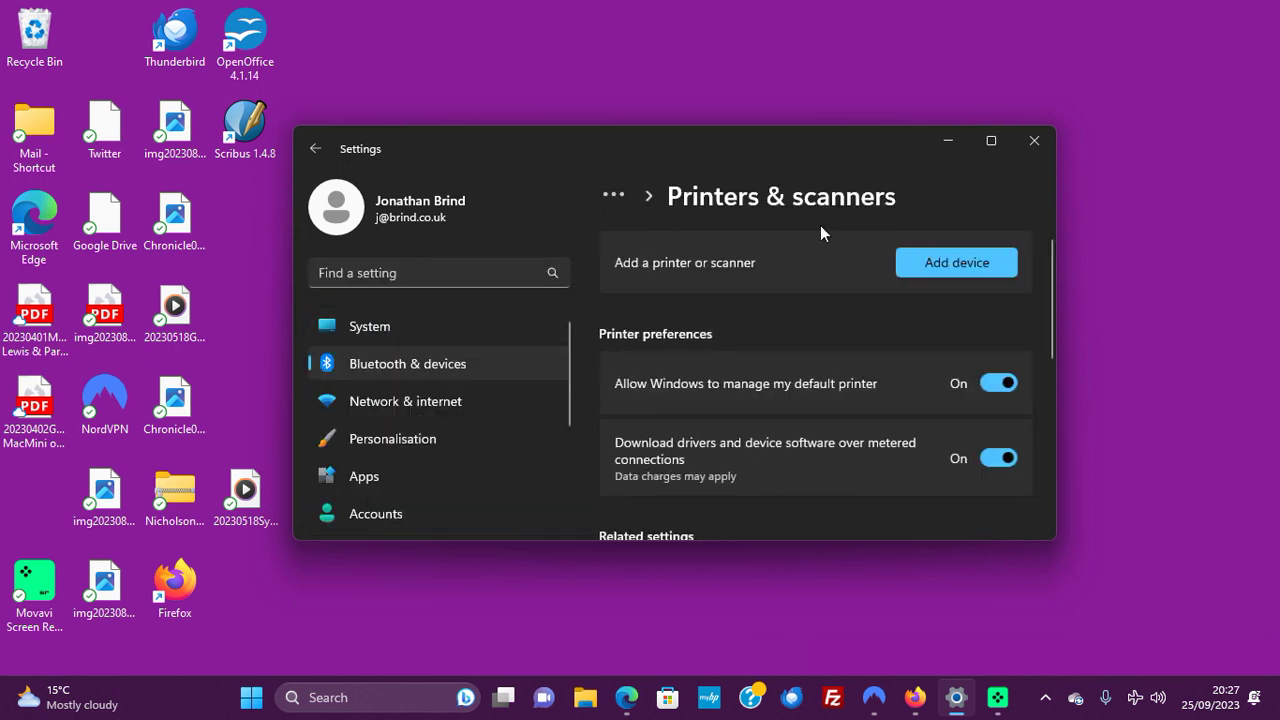
- Start a printer search, choose the manual-add option, rescan, and re-expand the add-printer section
{"action": "left_click", "coordinate": [940, 264]}
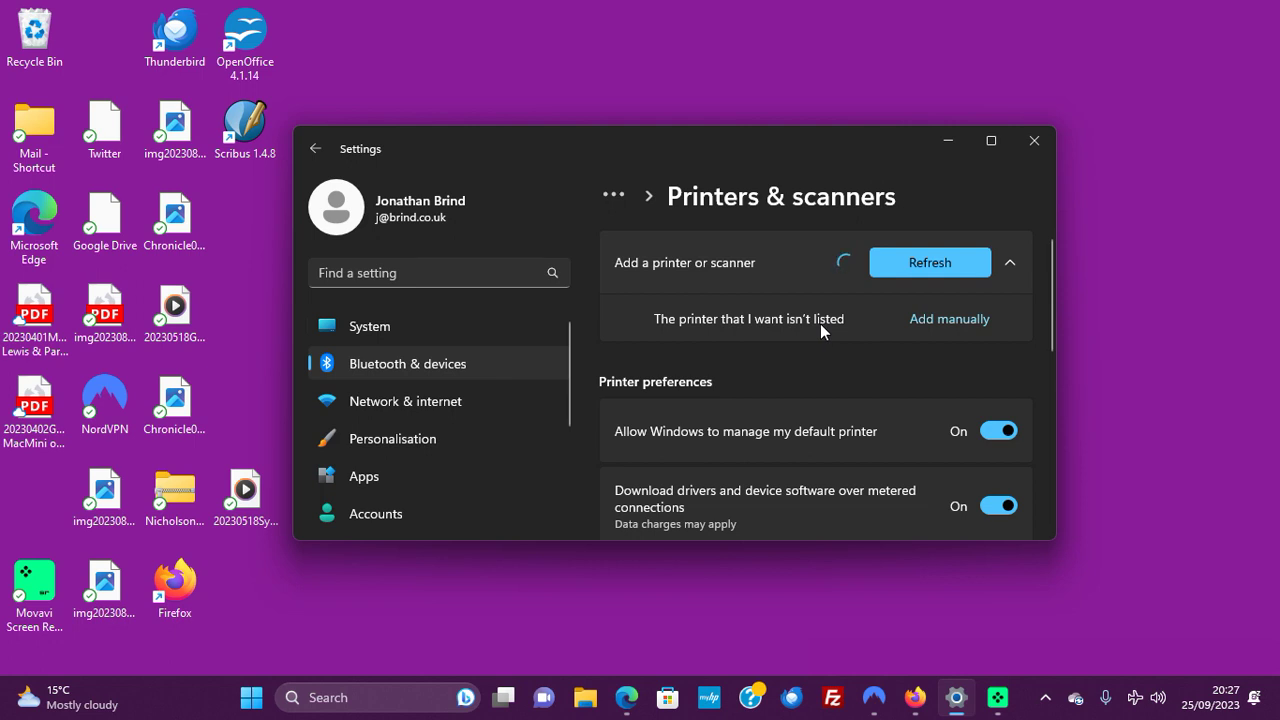
{"action": "left_click", "coordinate": [935, 320]}
{"action": "left_click", "coordinate": [979, 270]}
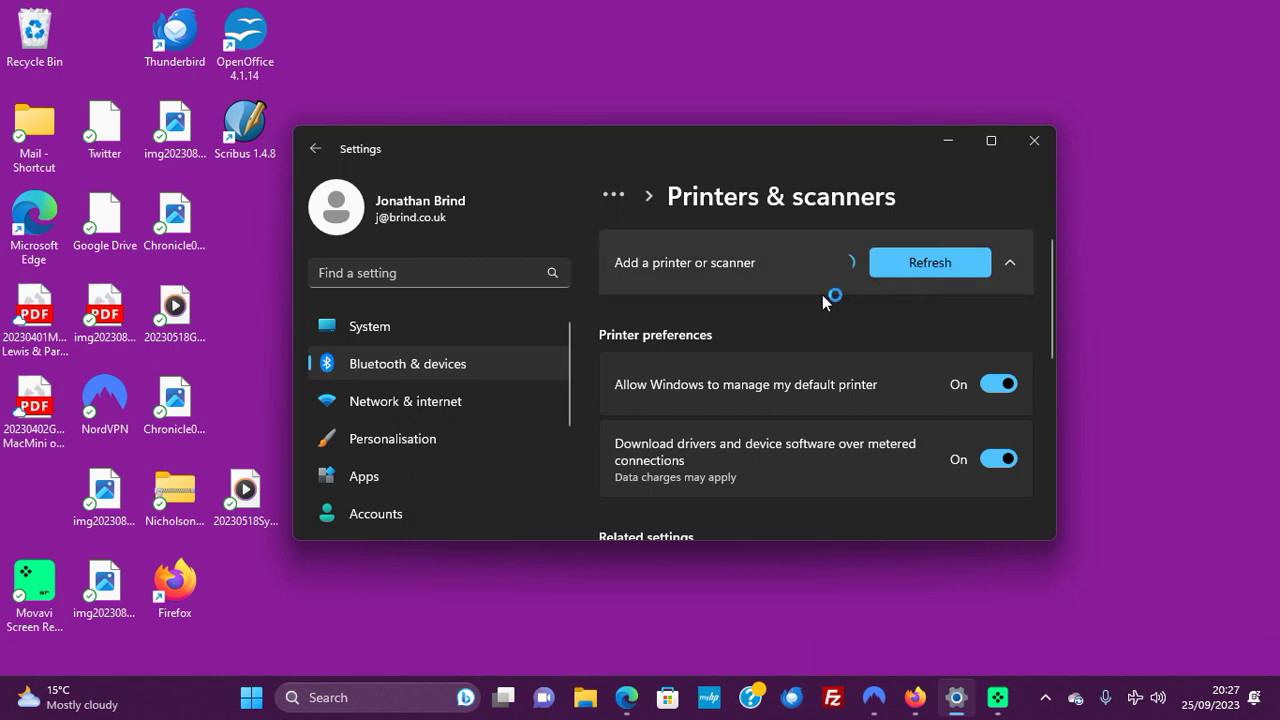
{"action": "left_click", "coordinate": [757, 275]}
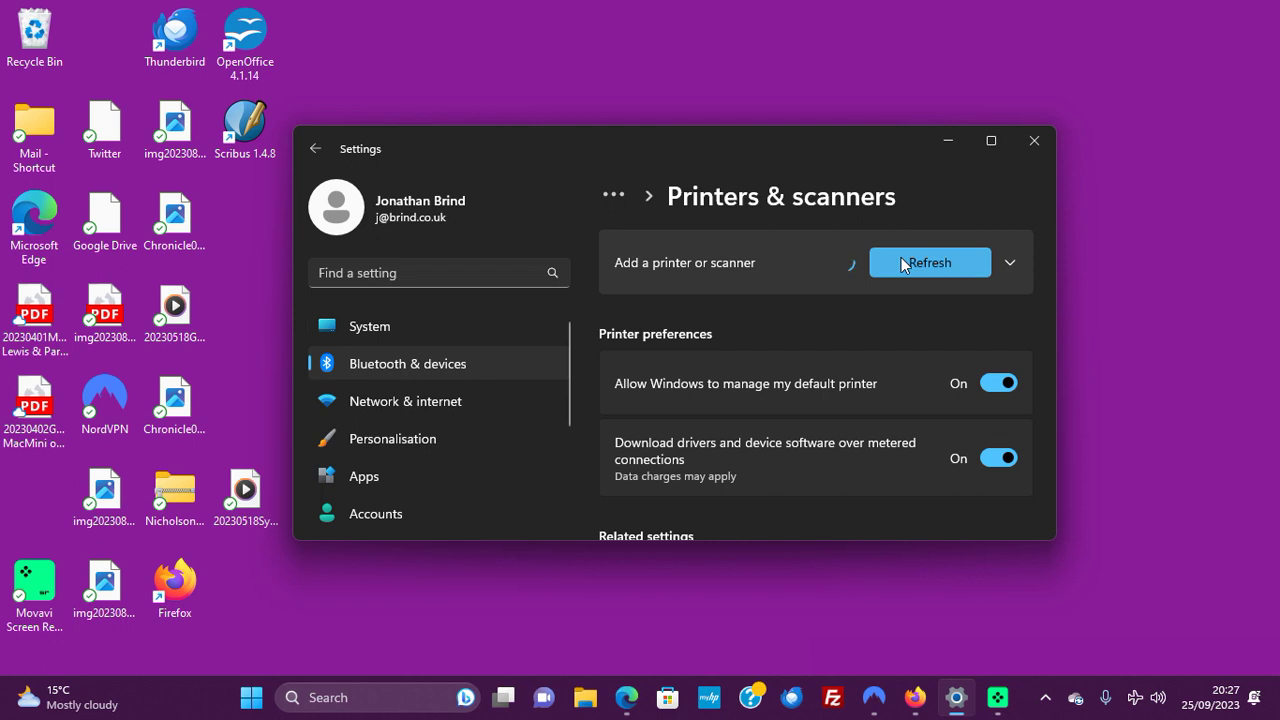
{"action": "left_click", "coordinate": [1011, 263]}
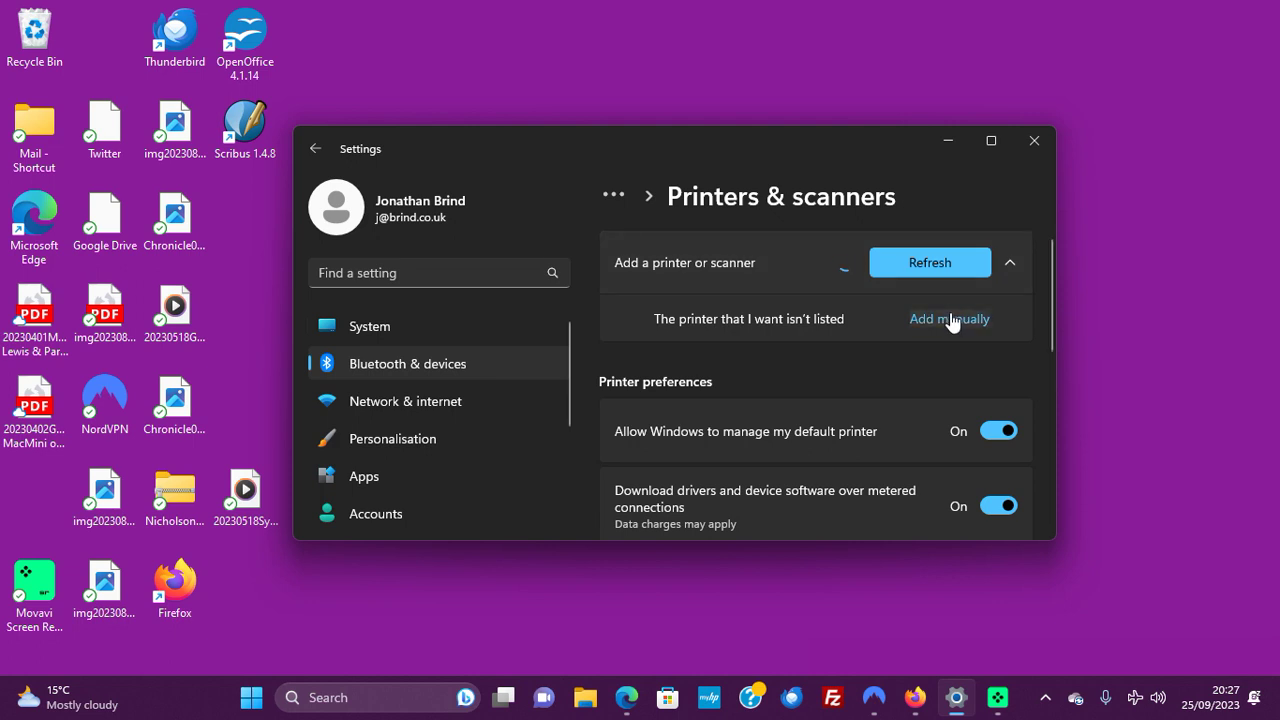
{"action": "left_click", "coordinate": [950, 319]}
{"action": "left_click_drag", "start_coordinate": [1051, 311], "coordinate": [1039, 381]}
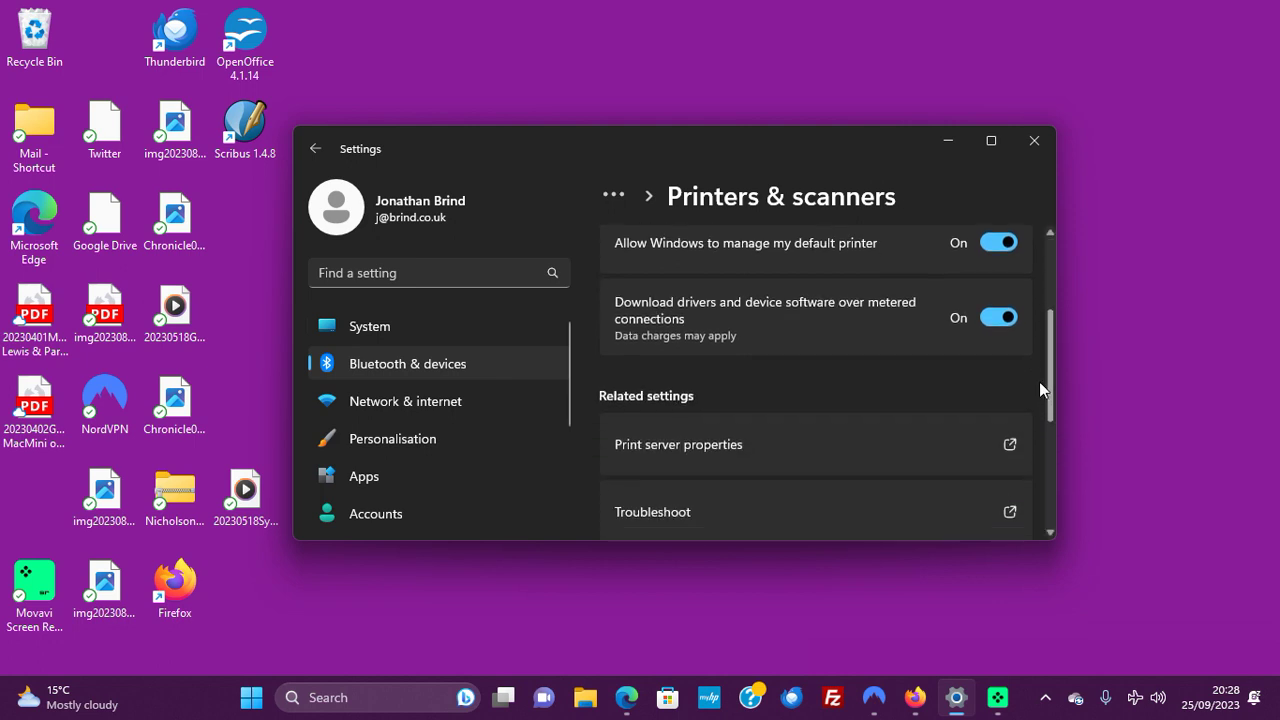
{"action": "scroll", "coordinate": [1039, 381], "scroll_direction": "up", "scroll_amount": 2}
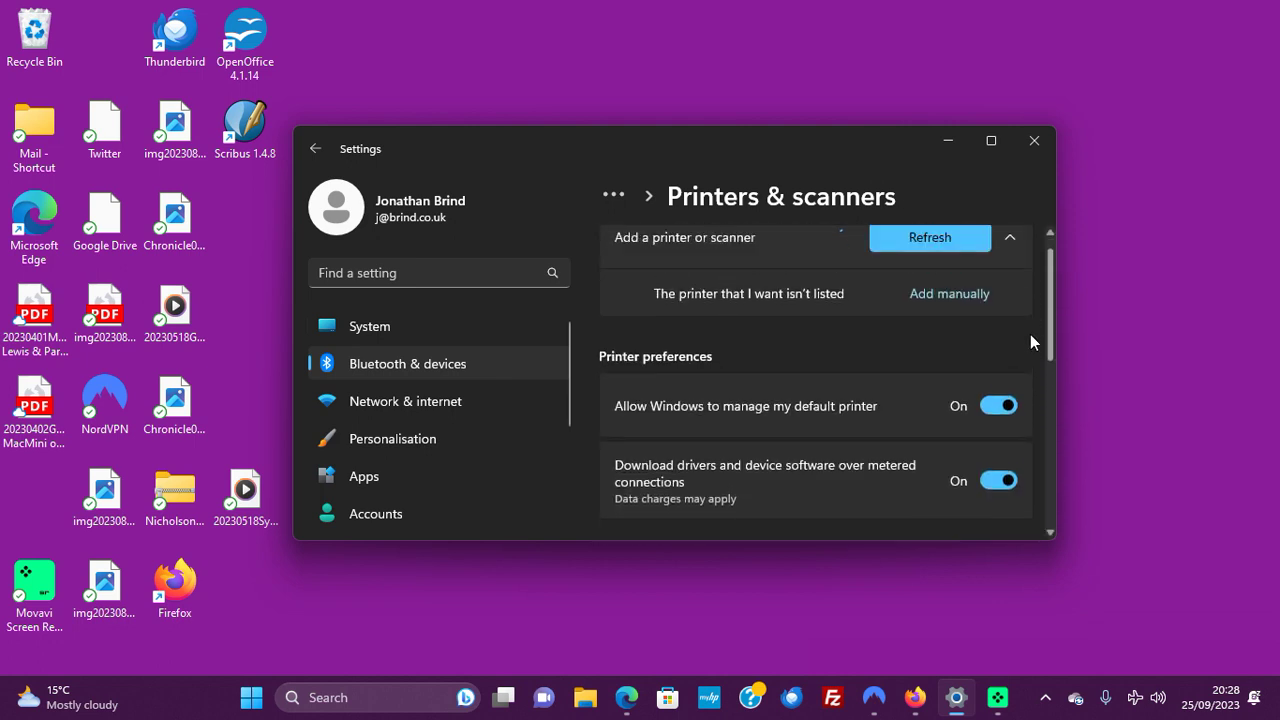
{"action": "left_click", "coordinate": [983, 406]}
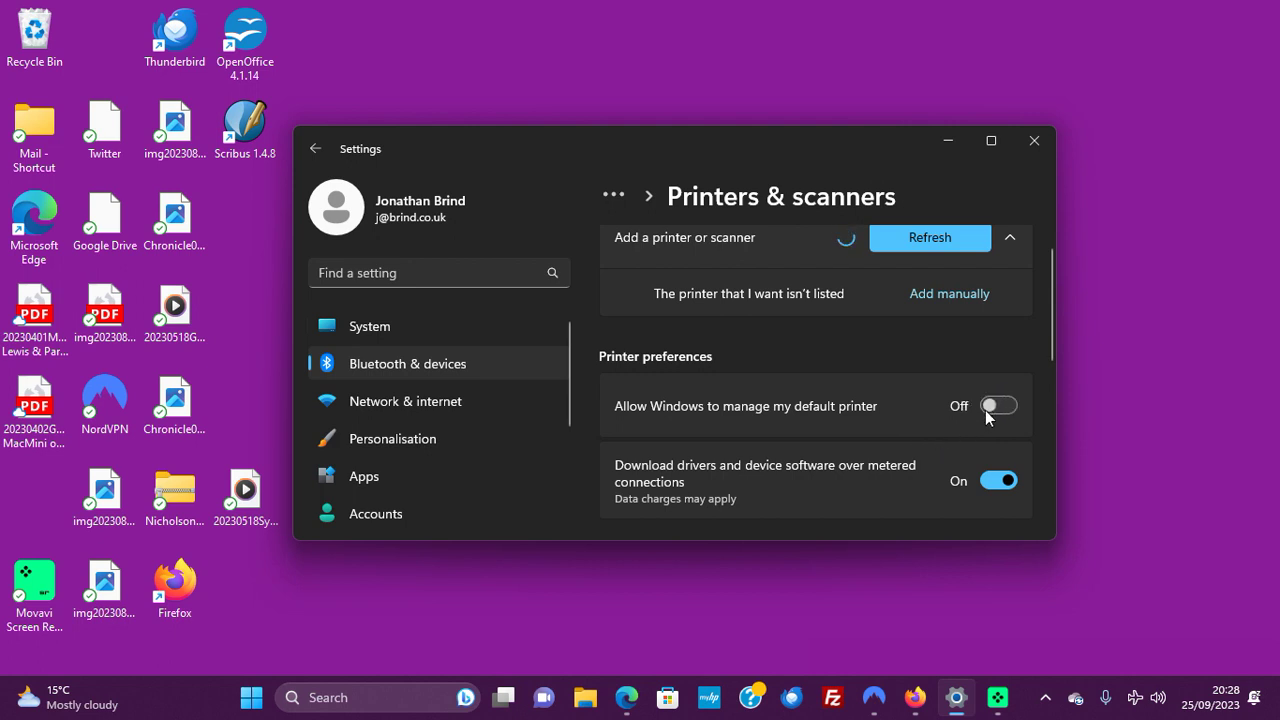
{"action": "left_click", "coordinate": [940, 299]}
{"action": "left_click", "coordinate": [1000, 406]}
{"action": "left_click", "coordinate": [943, 295]}
{"action": "left_click", "coordinate": [943, 295]}
{"action": "left_click", "coordinate": [996, 481]}
{"action": "left_click", "coordinate": [937, 295]}
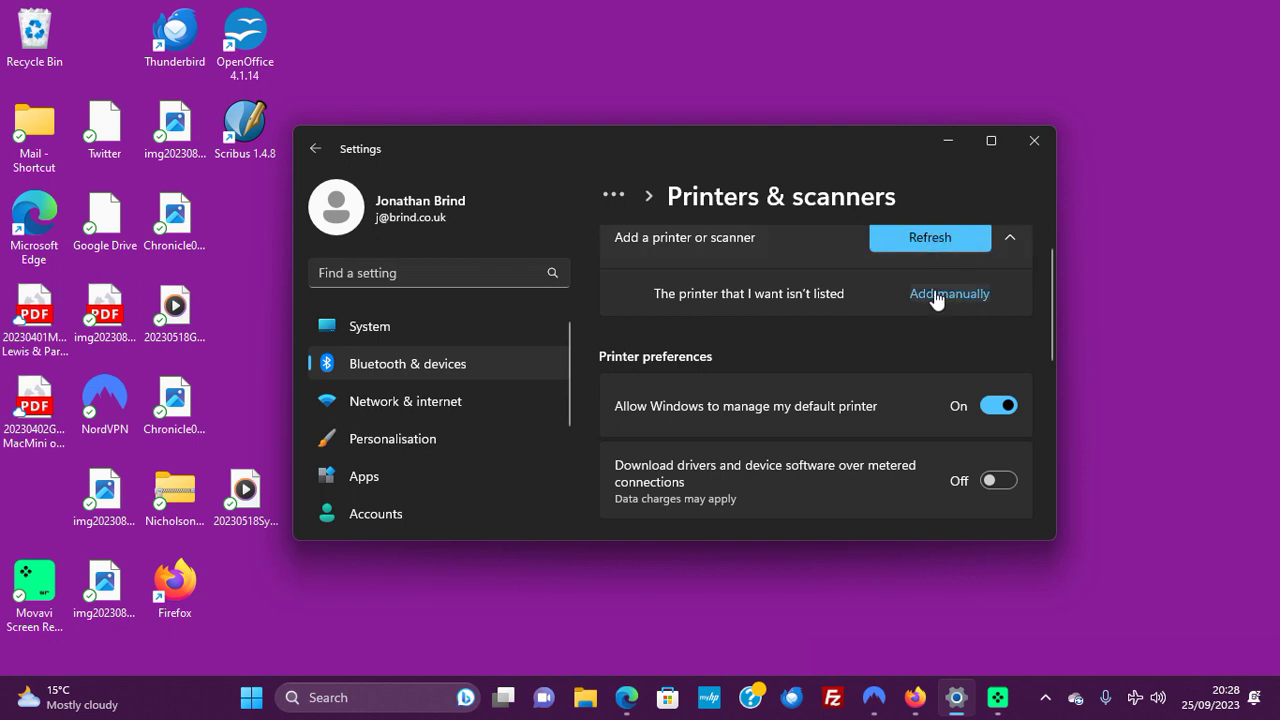
{"action": "left_click", "coordinate": [1008, 480]}
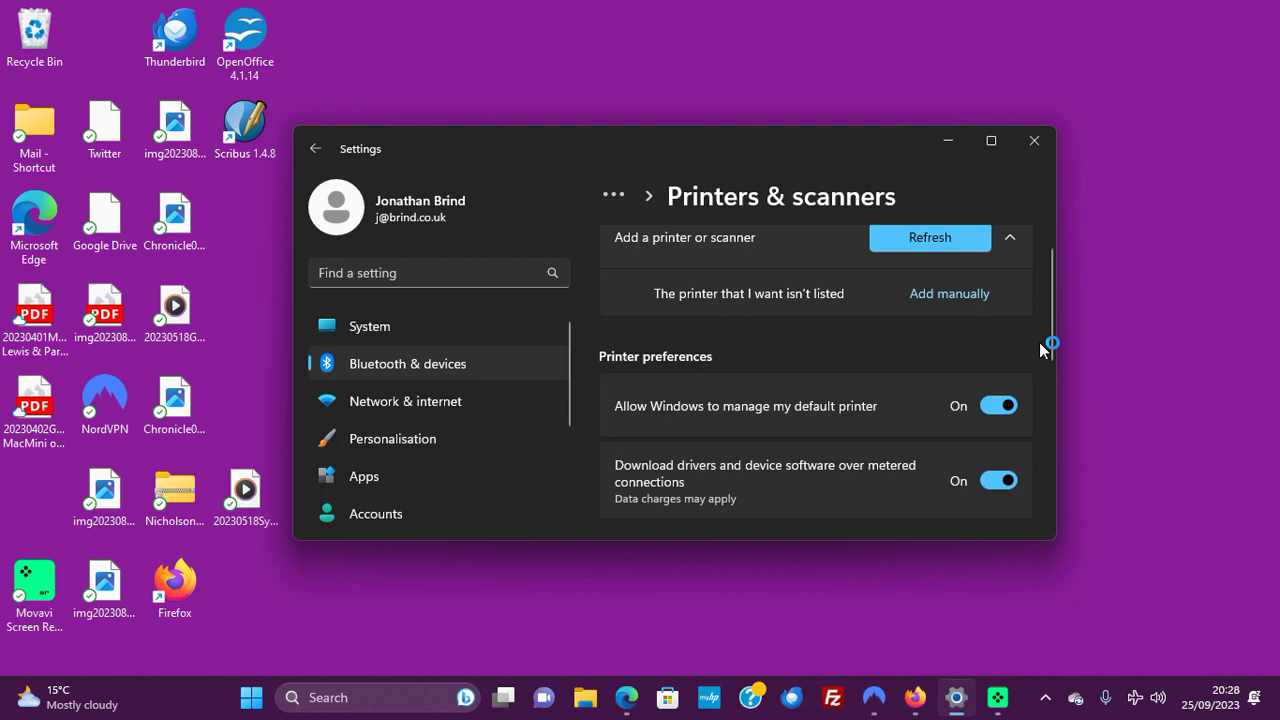
{"action": "left_click_drag", "start_coordinate": [1054, 318], "coordinate": [1054, 425]}
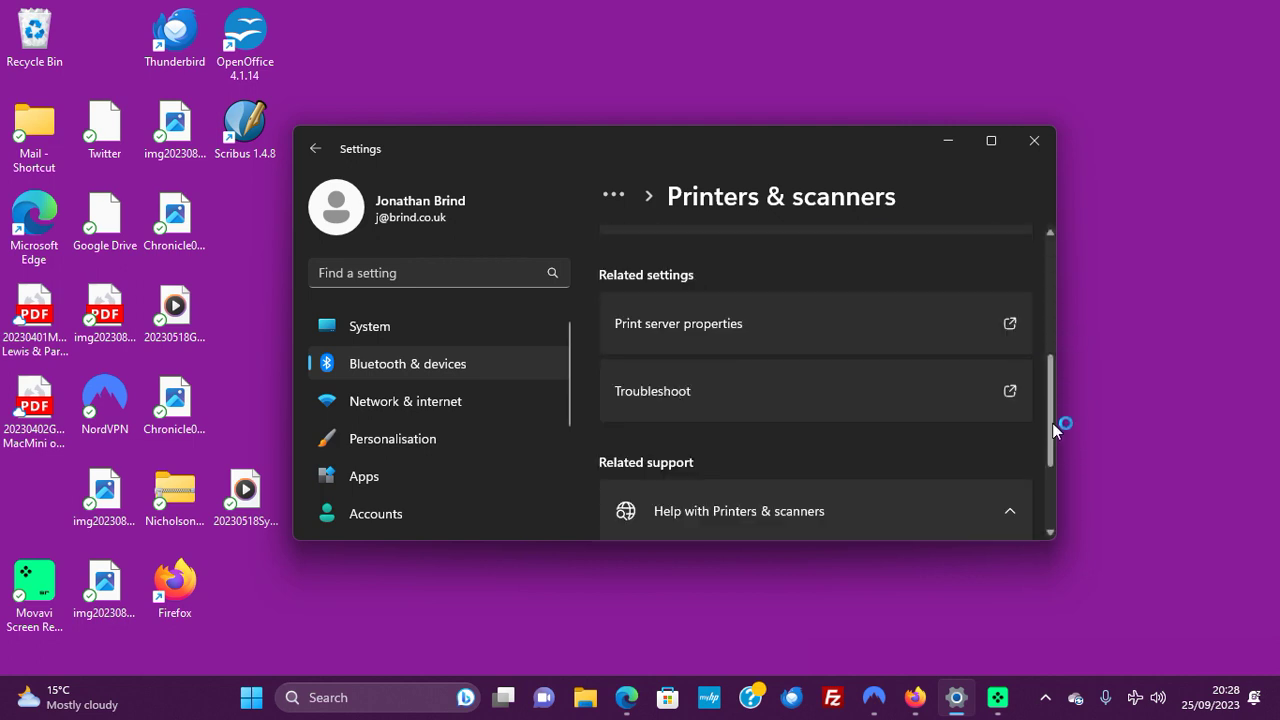
- Collapse and re-expand Help with Printers & scanners, then run the printer troubleshooter from Related settings
{"action": "left_click", "coordinate": [848, 516]}
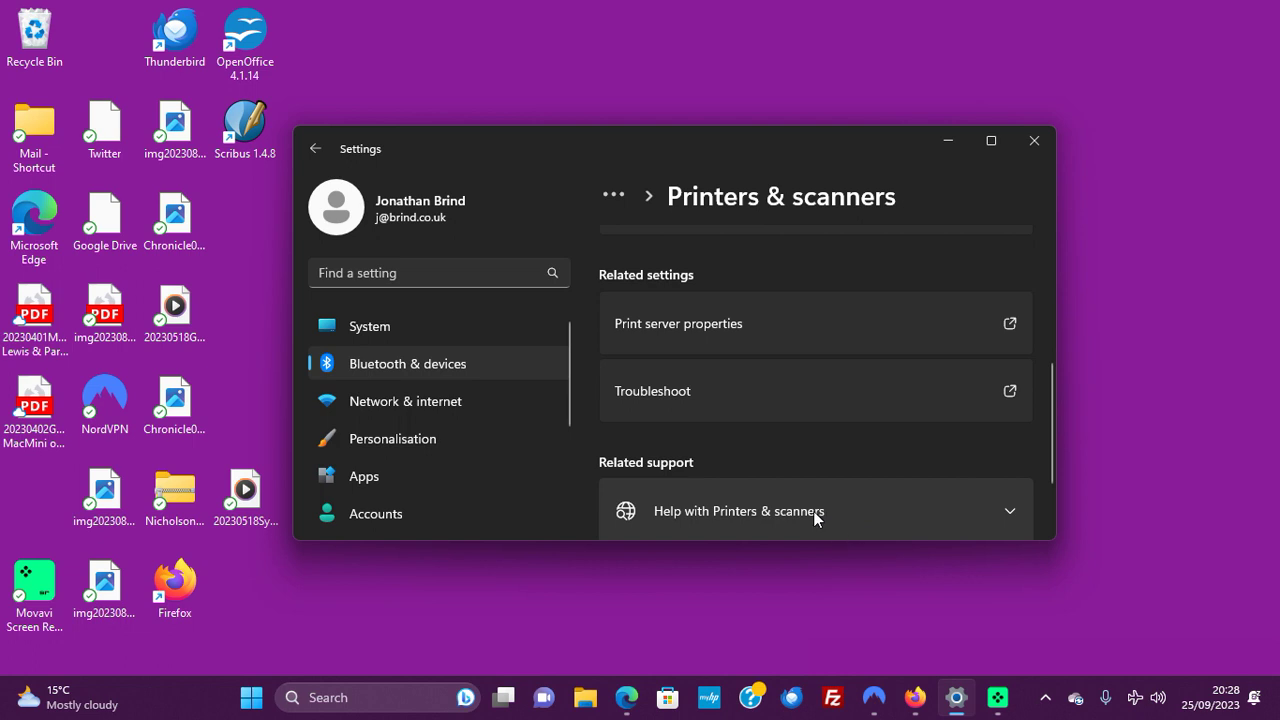
{"action": "left_click", "coordinate": [815, 516]}
{"action": "left_click", "coordinate": [686, 392]}
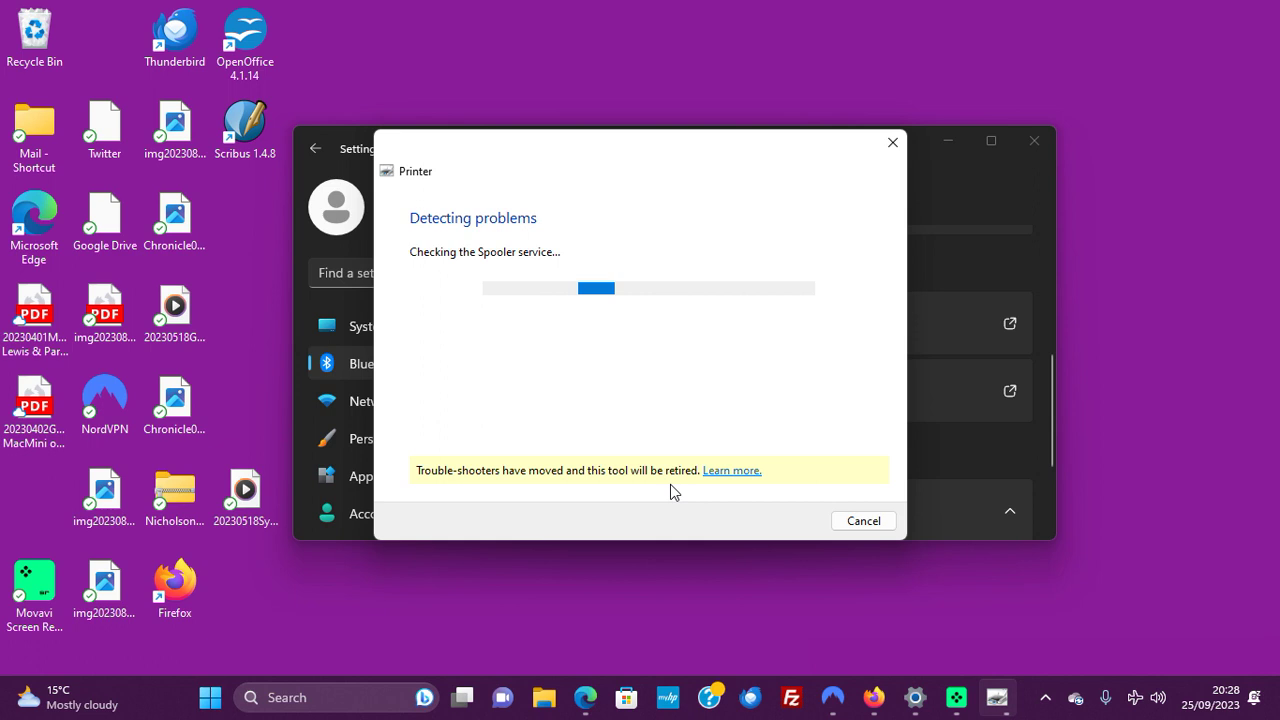
- Open the MSDT deprecation article in Firefox, then bring the Printers 0x000006be error forward
{"action": "left_click", "coordinate": [740, 471]}
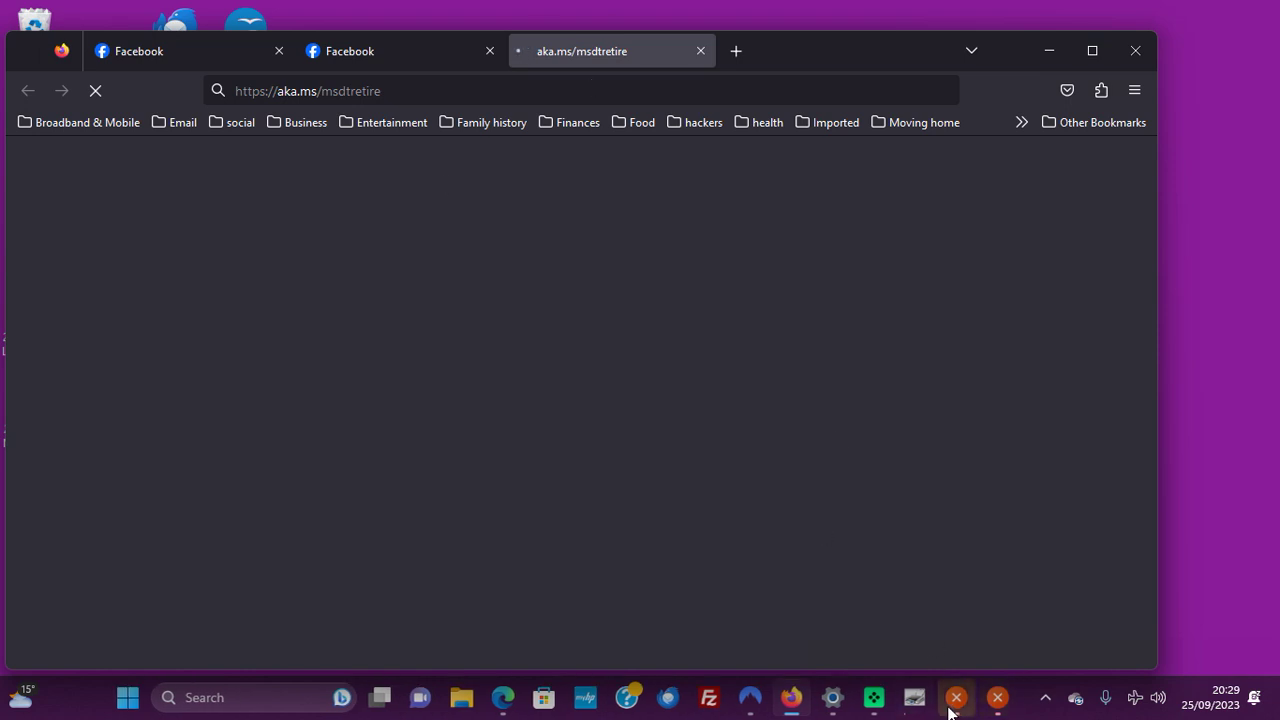
{"action": "mouse_move", "coordinate": [949, 705]}
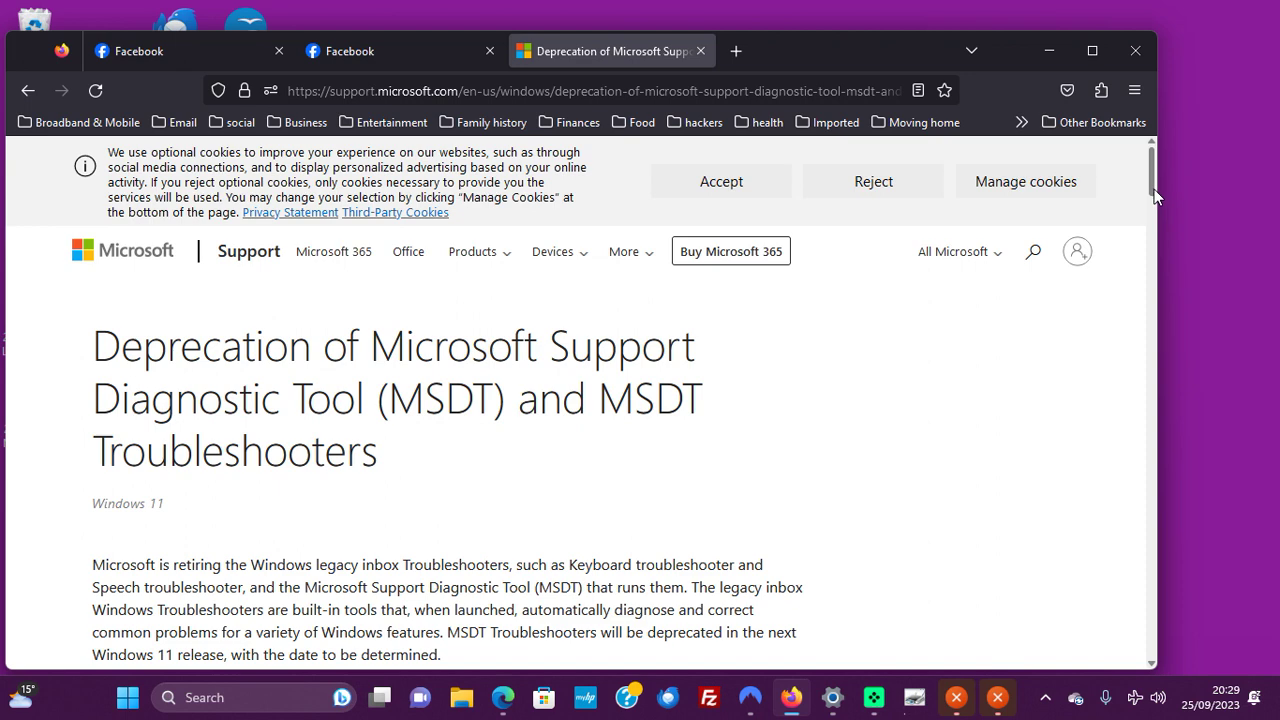
{"action": "left_click_drag", "start_coordinate": [1153, 195], "coordinate": [1154, 215]}
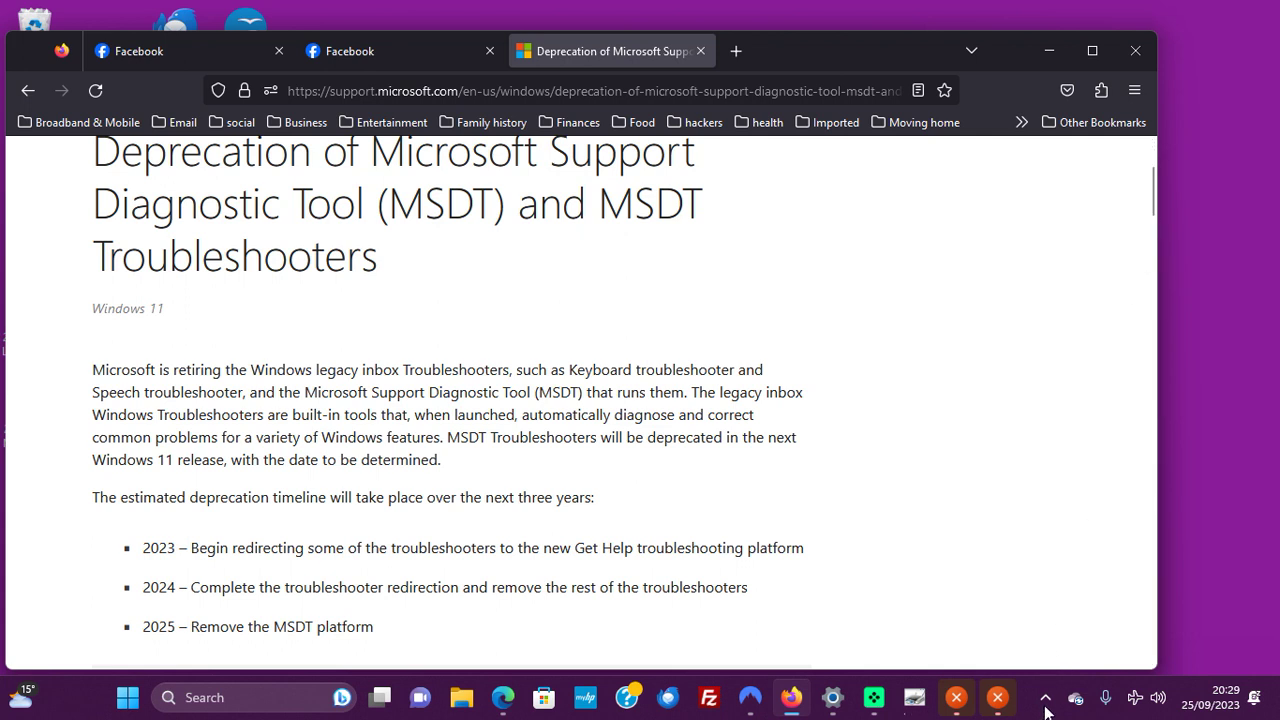
{"action": "left_click", "coordinate": [993, 711]}
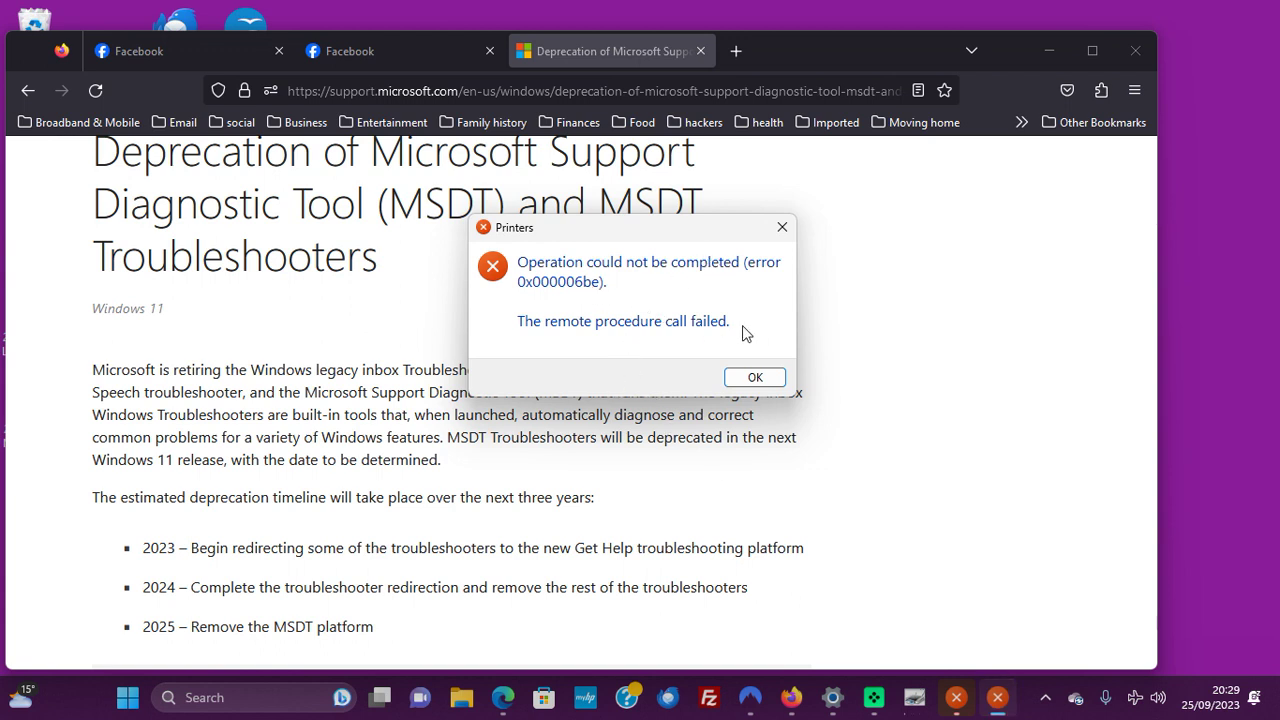
- Dismiss the Printers 0x000006be remote procedure call error, reopening it once and closing it again
{"action": "left_click", "coordinate": [758, 378]}
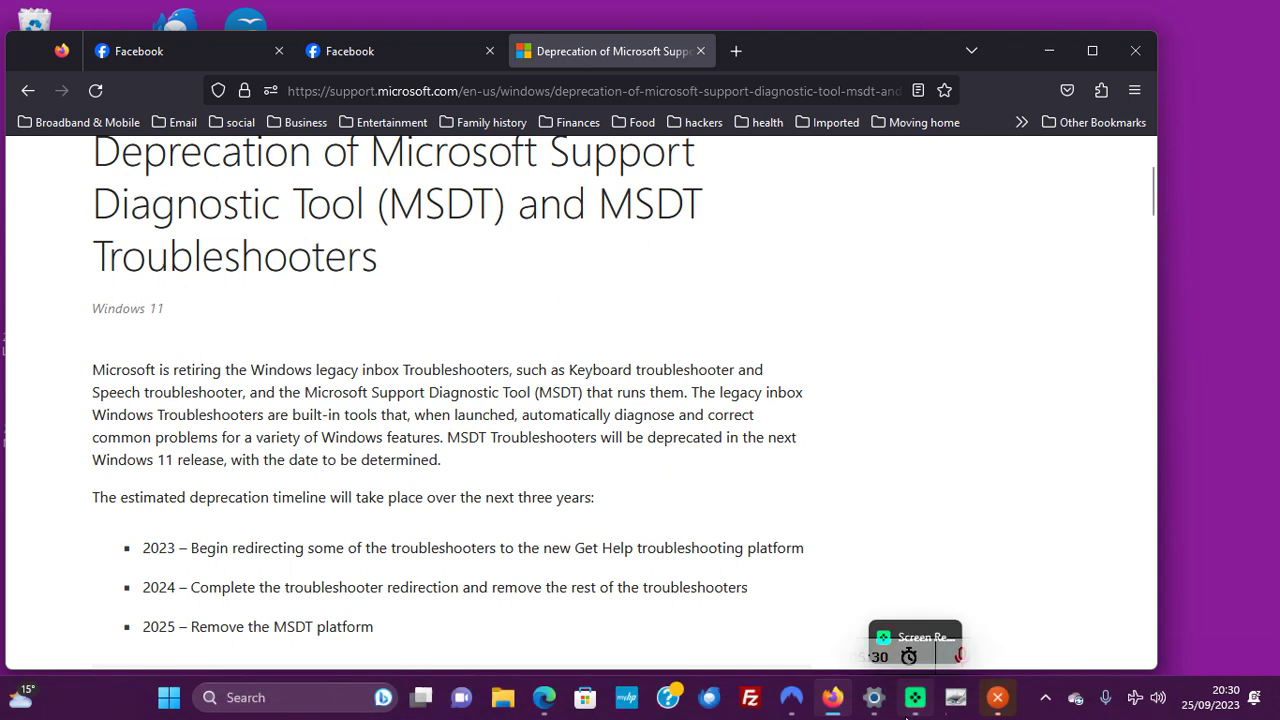
{"action": "left_click", "coordinate": [990, 697]}
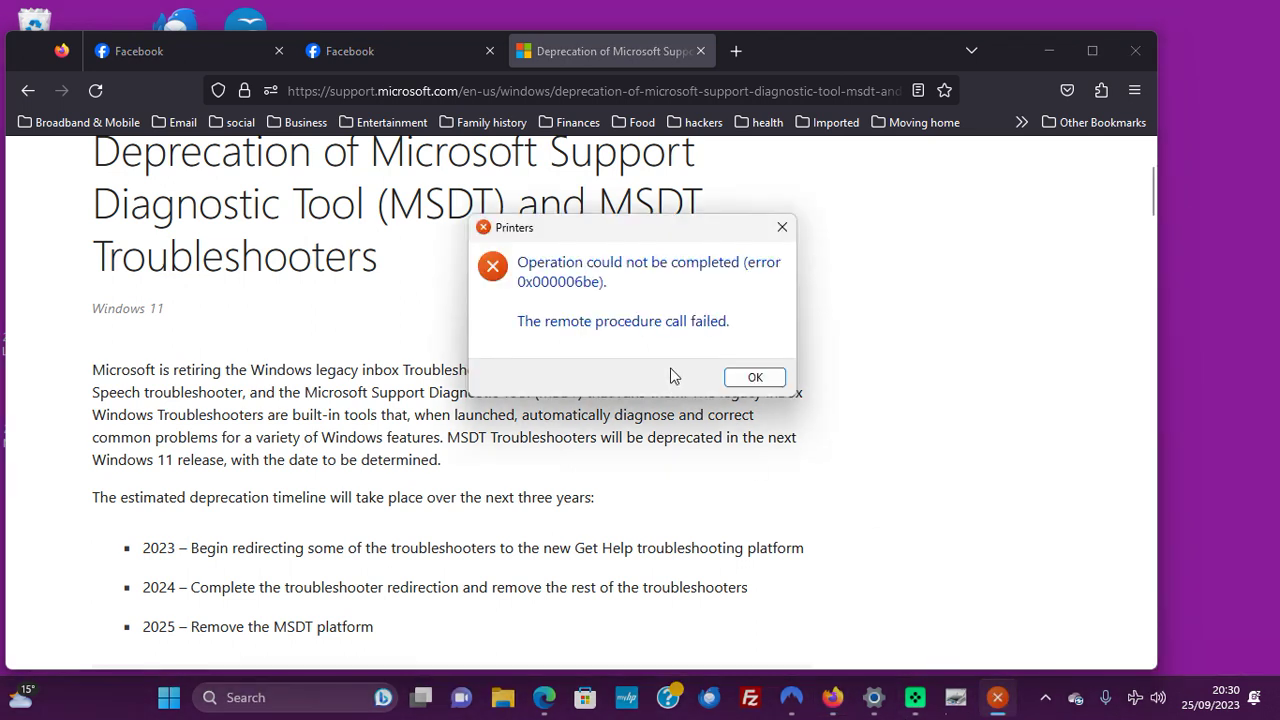
{"action": "left_click", "coordinate": [772, 376]}
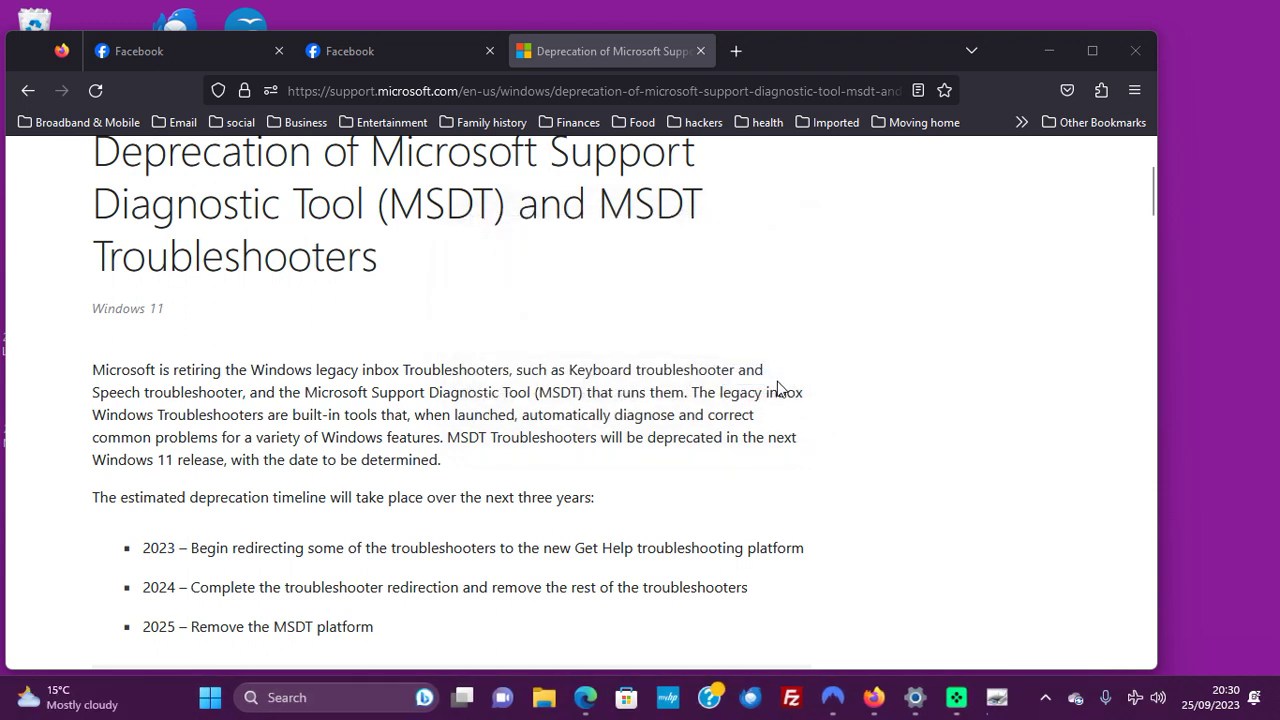